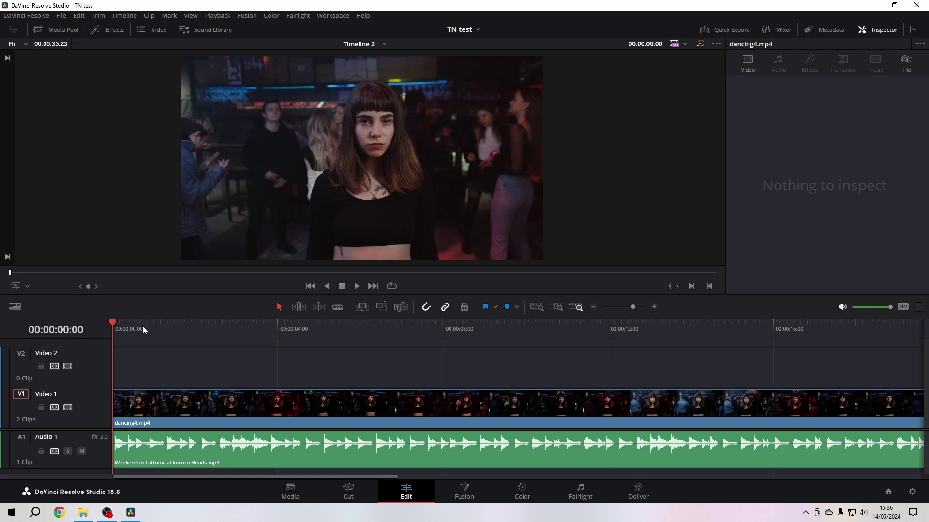
- Play the music and tap about twenty beat markers onto Timeline 2, stopping at 00:00:17:14
key(m)
key(space)
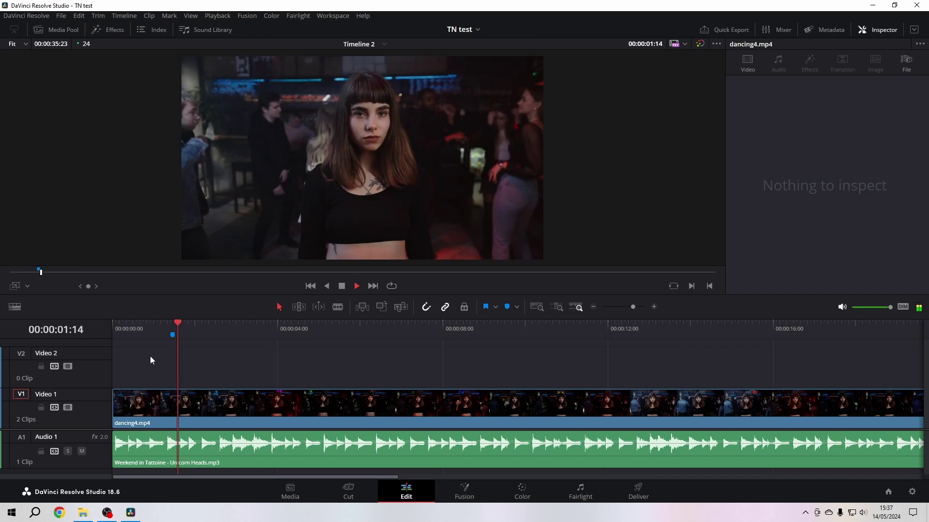
key(m)
key(m)
key(m)
key(m)
key(m)
key(m)
key(m)
key(m)
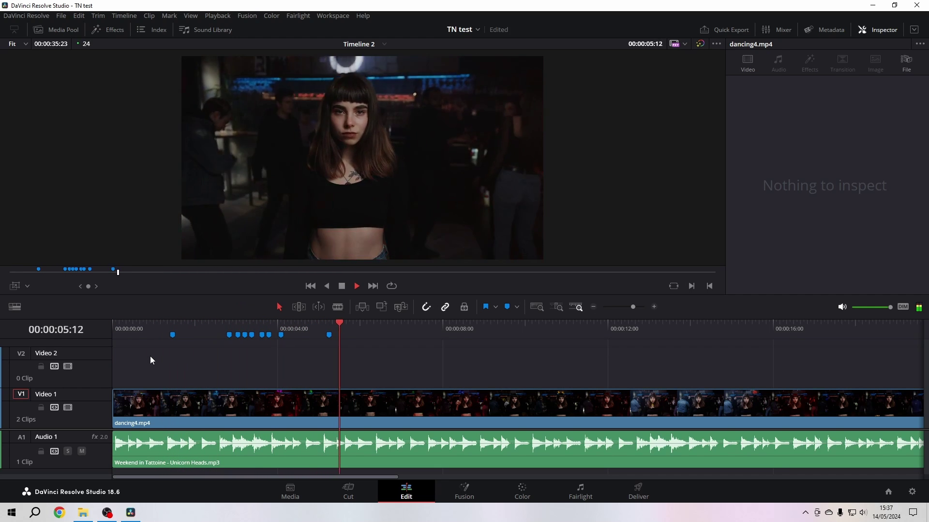
key(m)
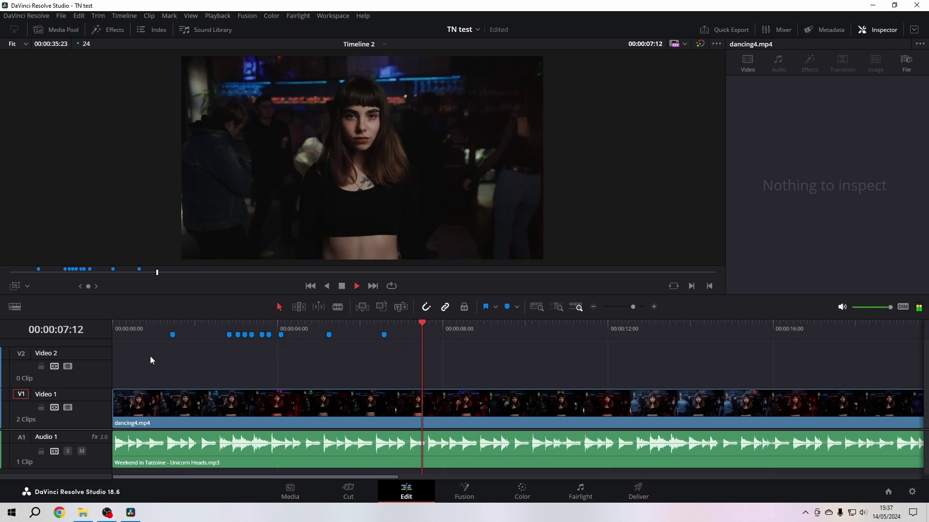
key(m)
key(m)
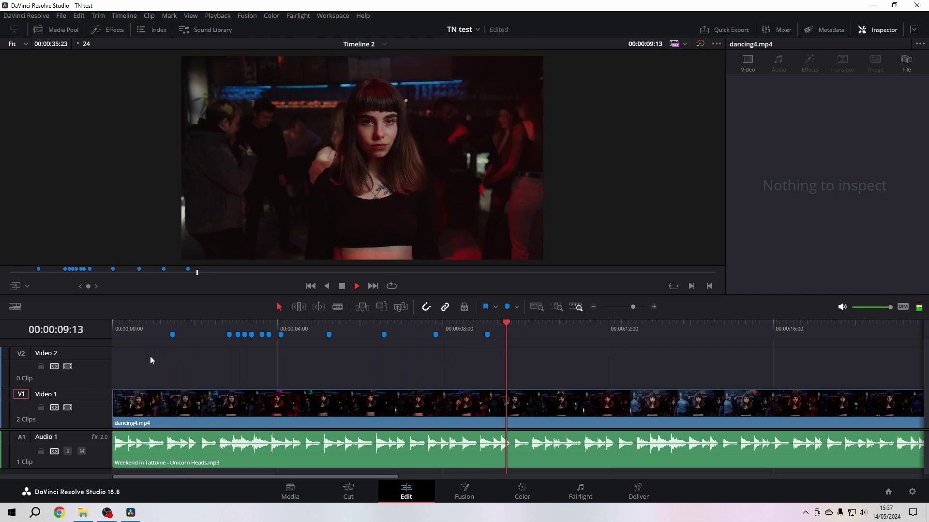
key(m)
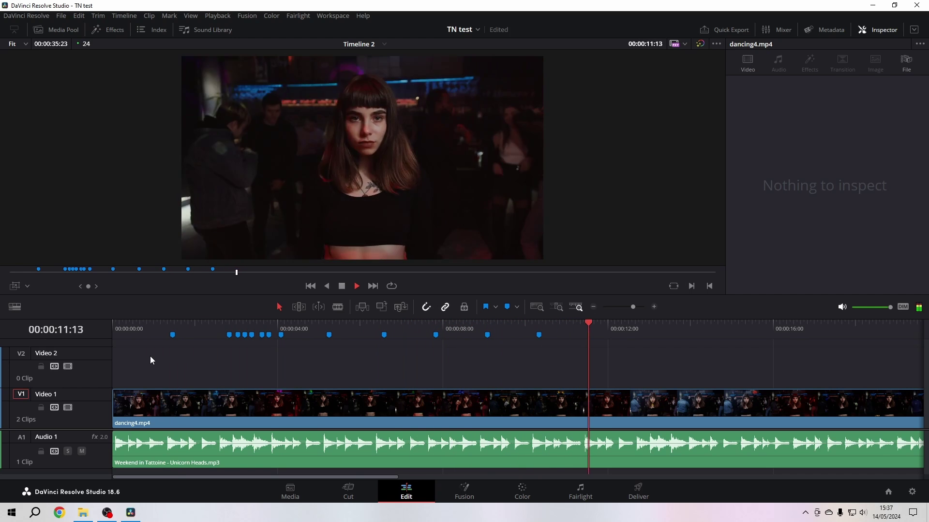
key(m)
key(m)
key(m)
key(m)
key(m)
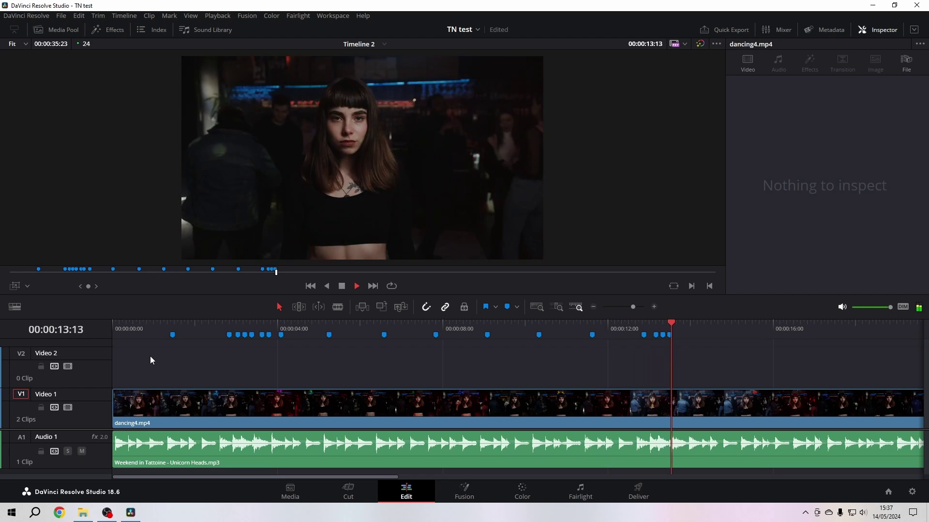
key(m)
key(m)
key(m)
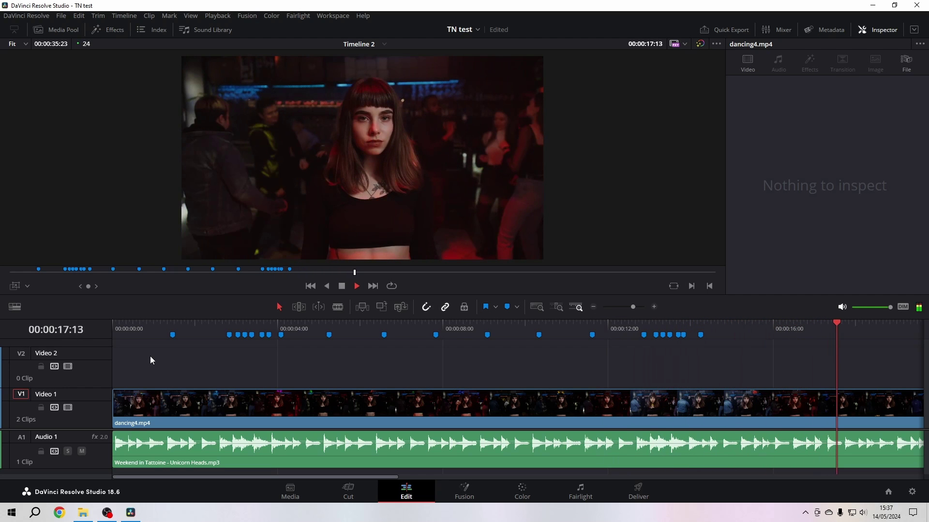
key(space)
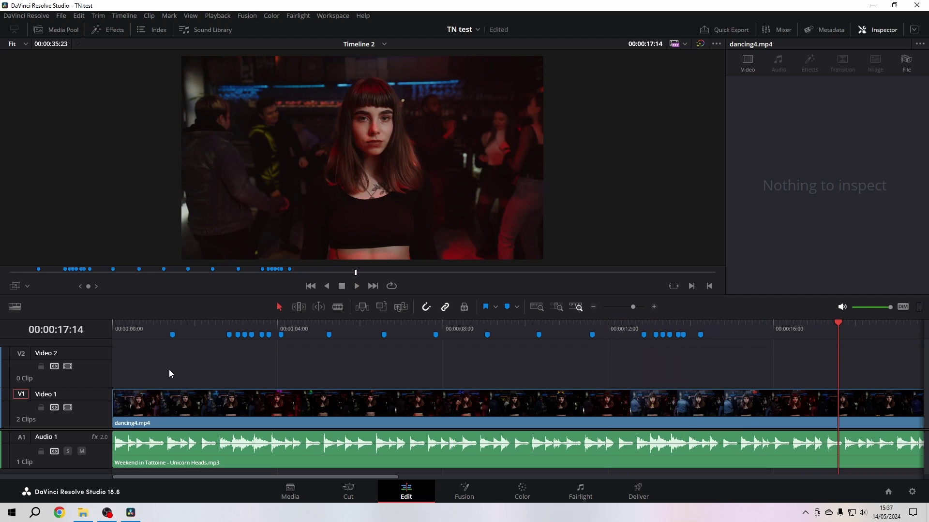
- Add an Adjustment Clip on Video 2 trimmed from Marker 1 (00:00:01:11) to the next marker
click(883, 30)
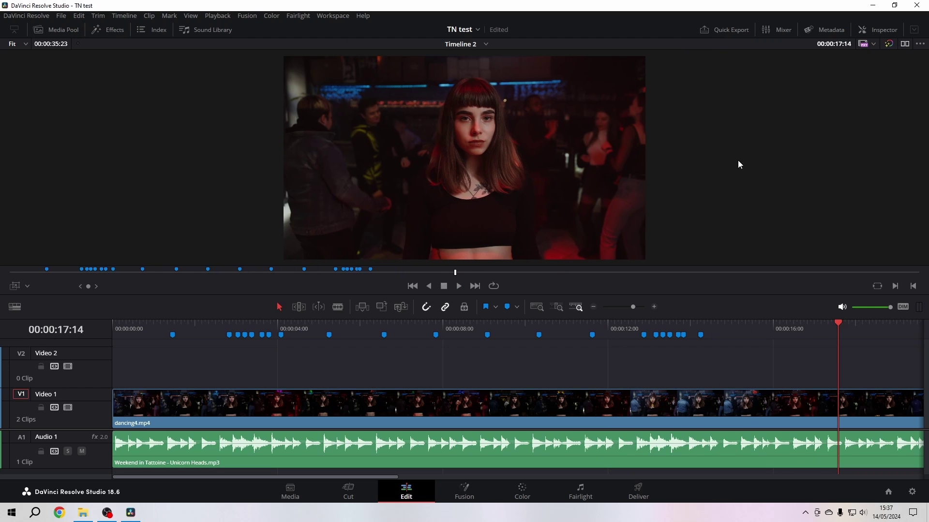
click(115, 30)
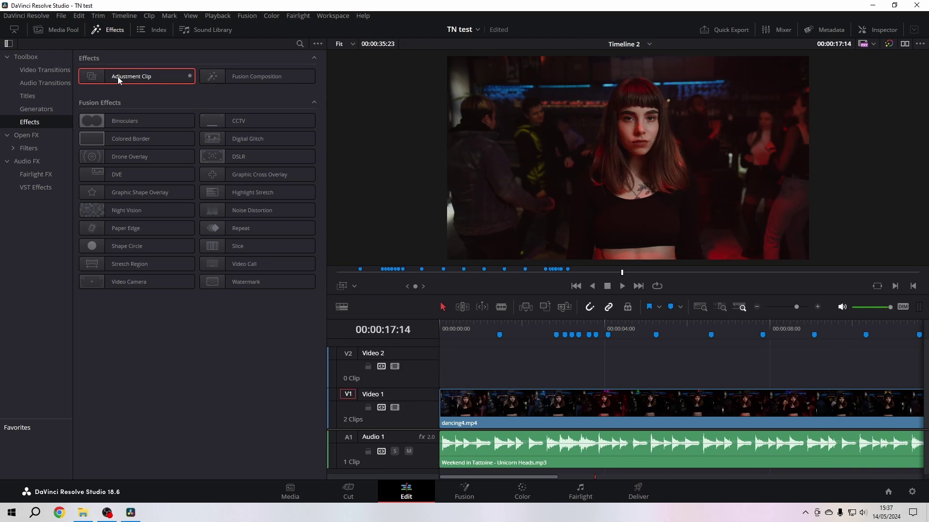
drag(117, 77, 499, 367)
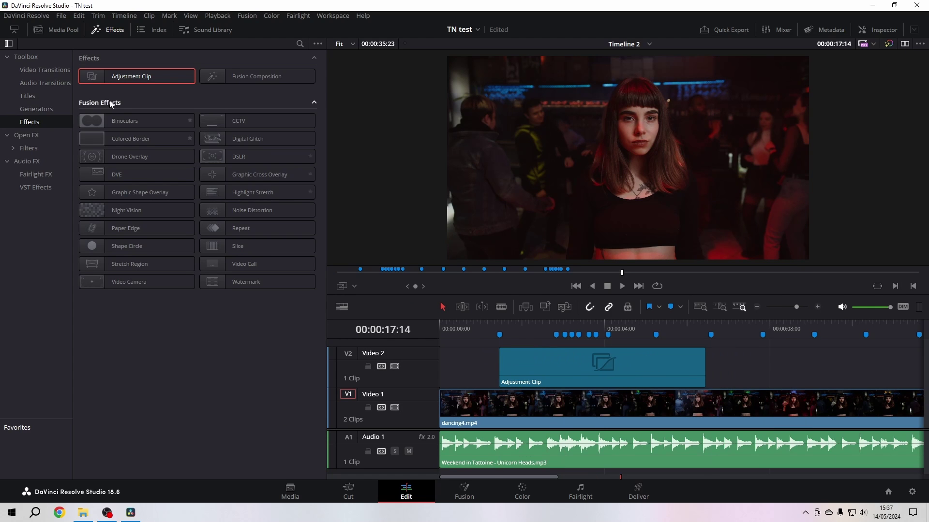
click(118, 30)
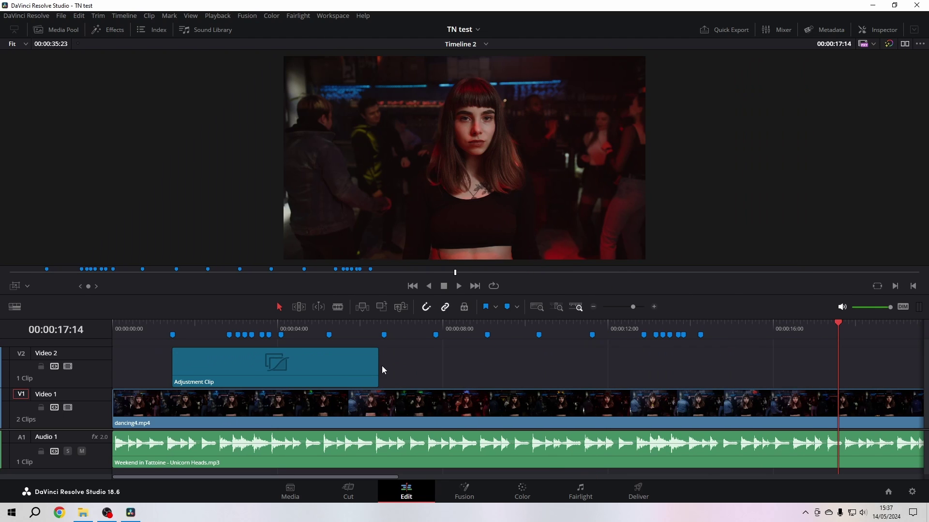
drag(377, 365, 227, 360)
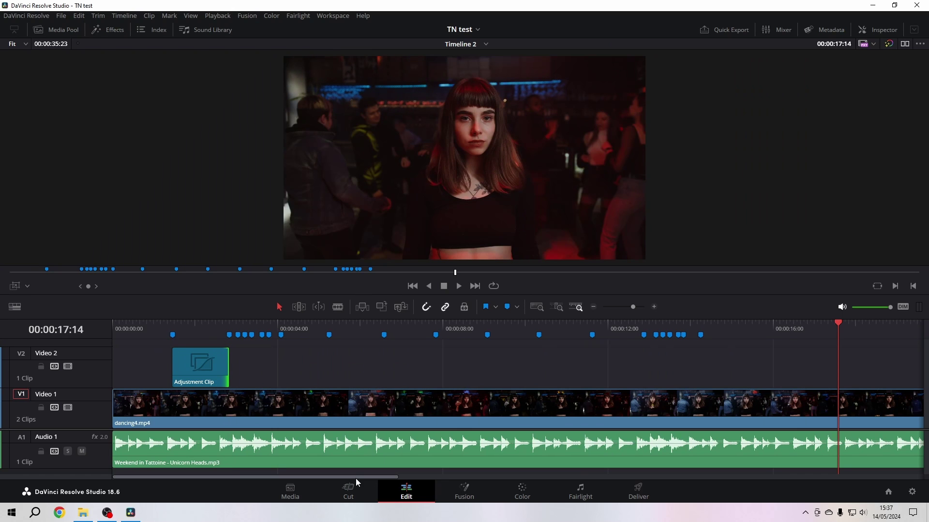
click(178, 324)
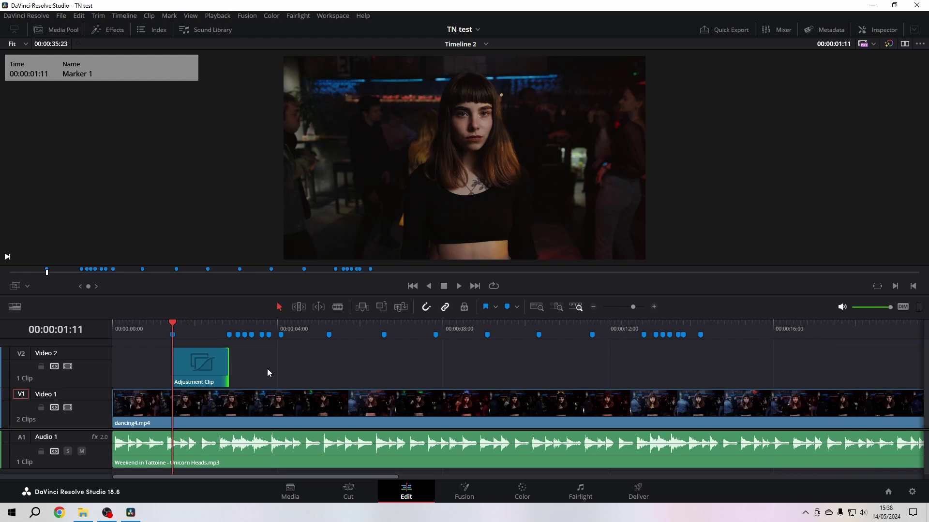
scroll(267, 373, up, 3)
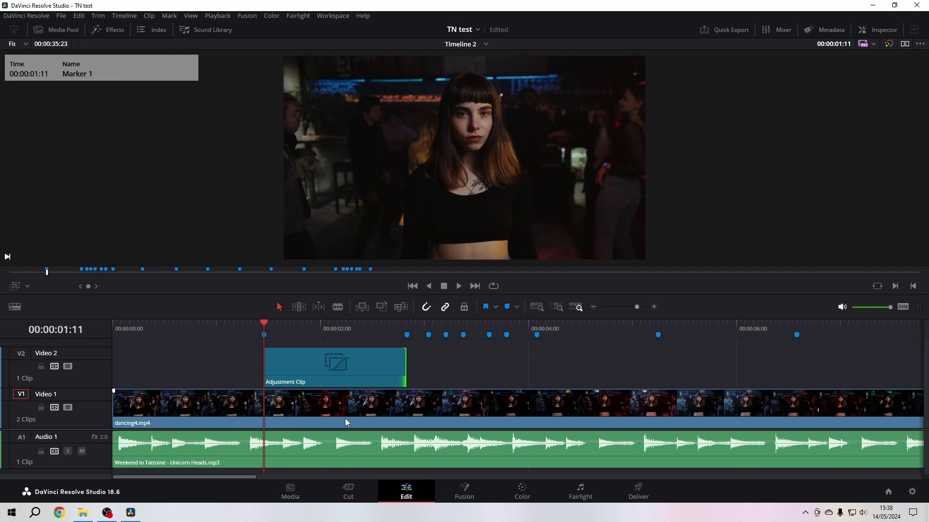
- Enable Dynamic Zoom on the Video 2 adjustment clip in the Inspector
click(315, 367)
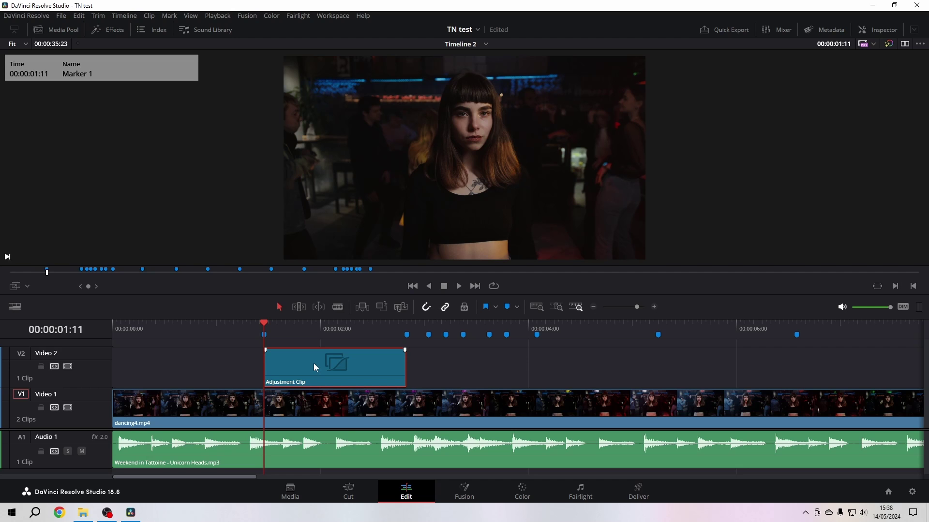
click(889, 31)
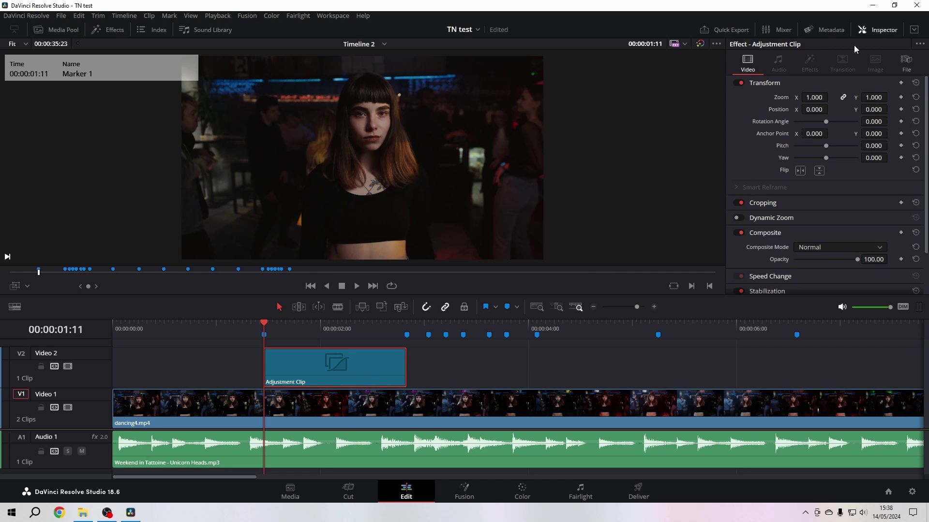
click(739, 217)
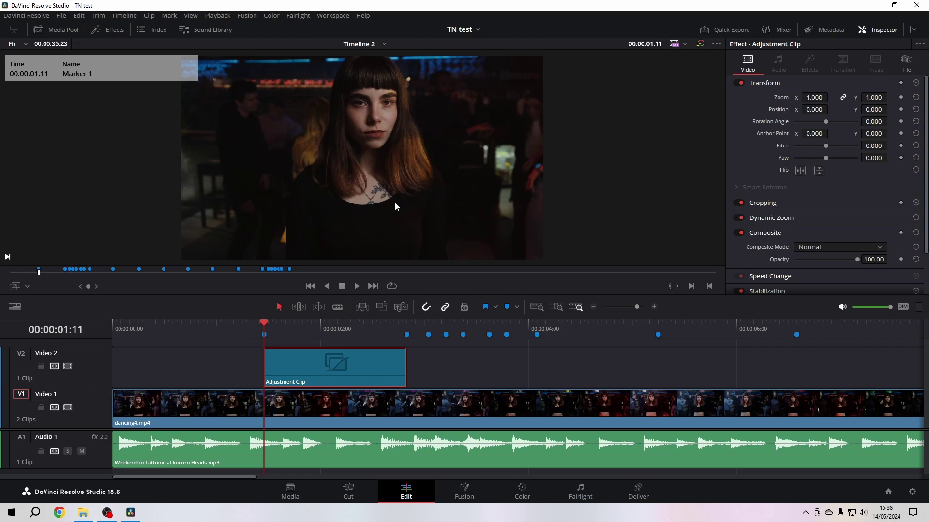
- Tighten the Dynamic Zoom framing around the dancer's face and preview the push-in
click(26, 285)
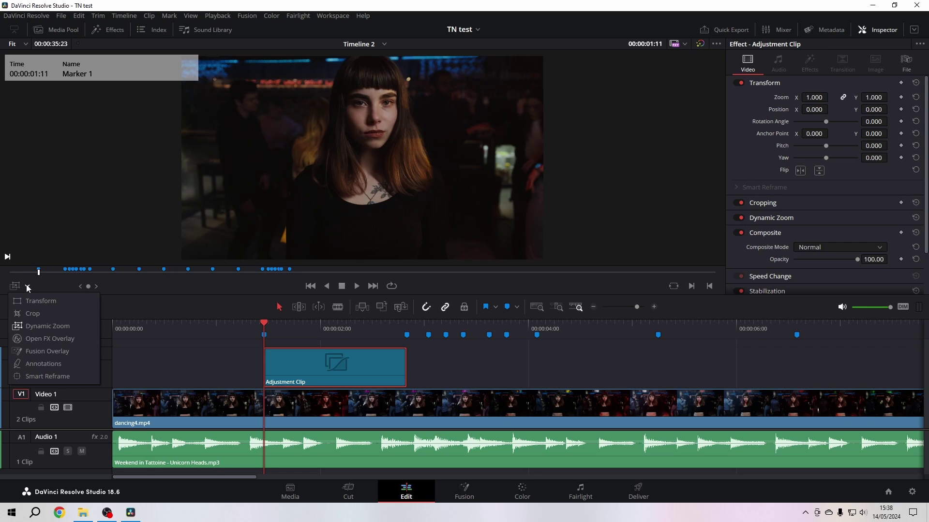
click(28, 327)
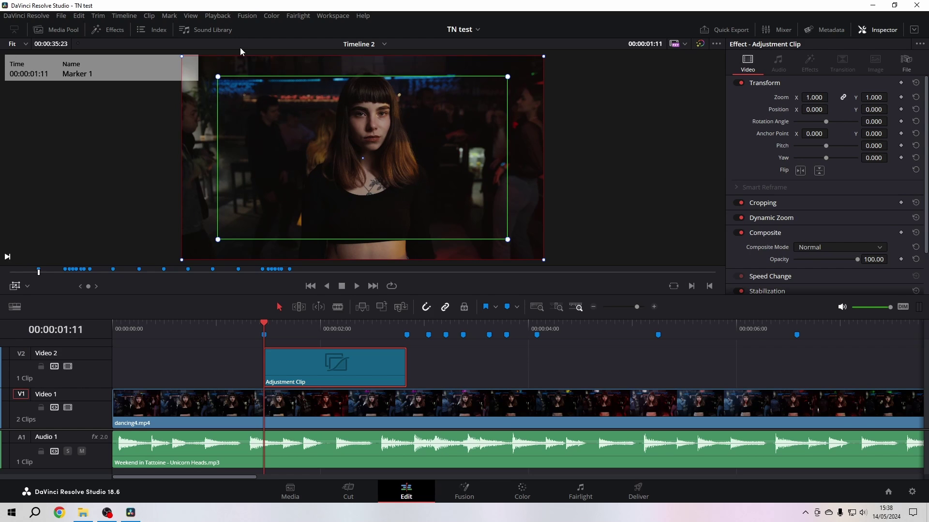
drag(218, 77, 234, 84)
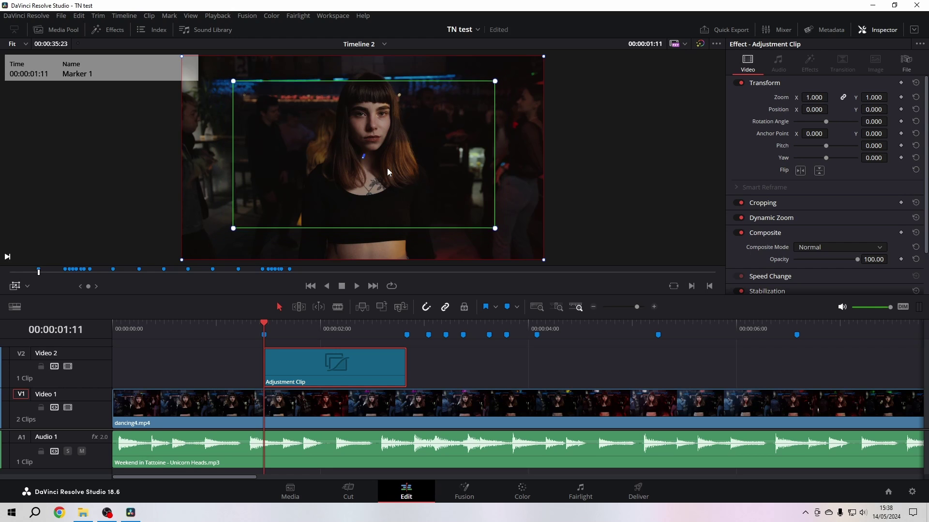
drag(387, 167, 399, 154)
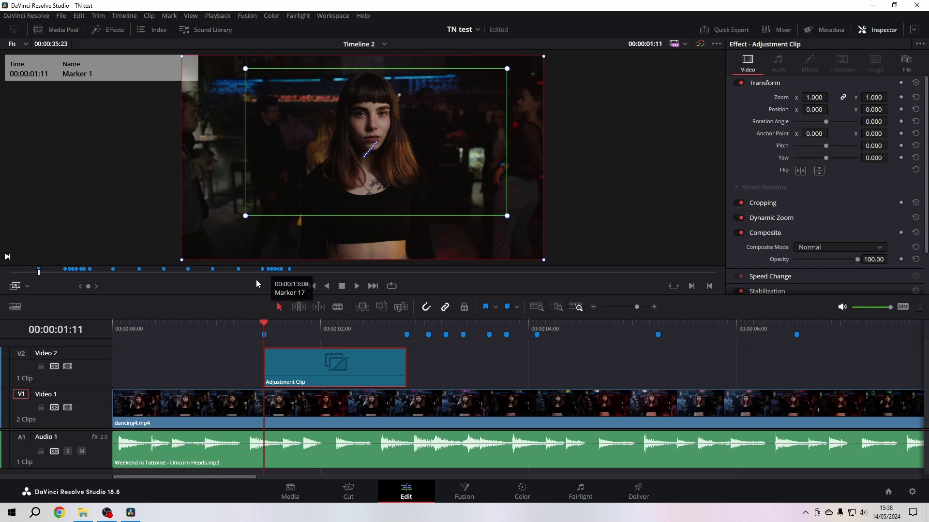
click(358, 287)
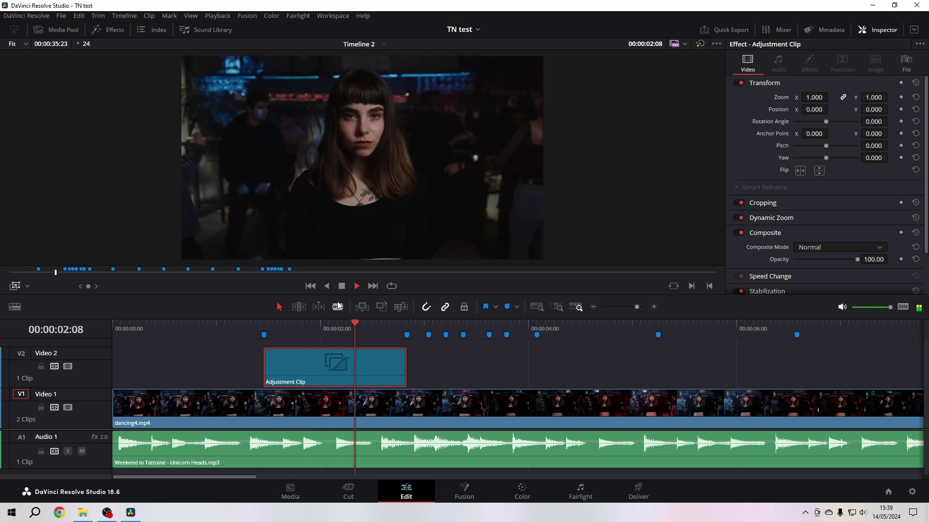
click(342, 286)
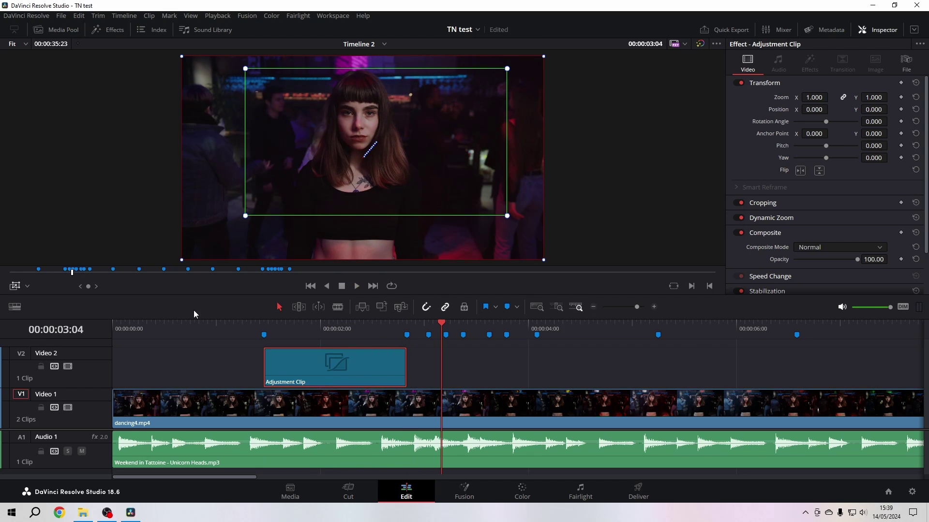
click(15, 286)
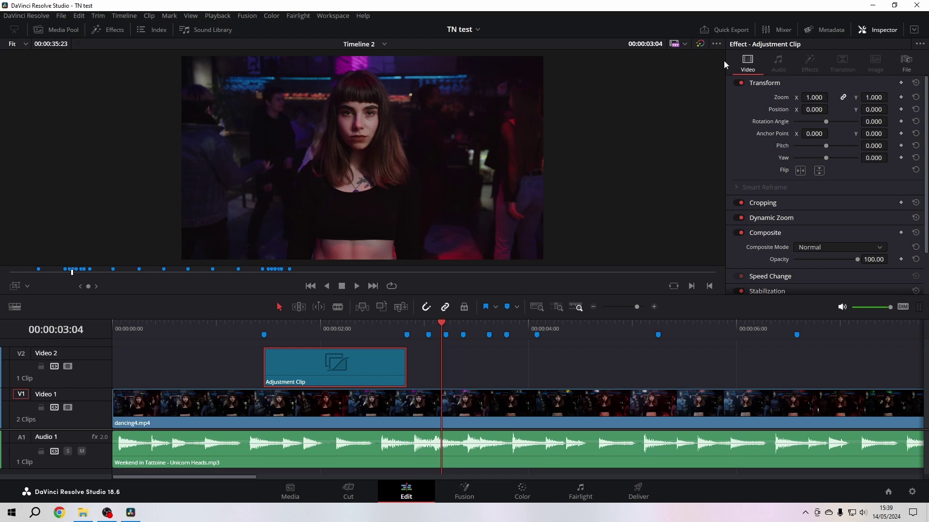
- Change the adjustment clip's name to 'Beat Zoom 1' in the Inspector's File settings
click(909, 63)
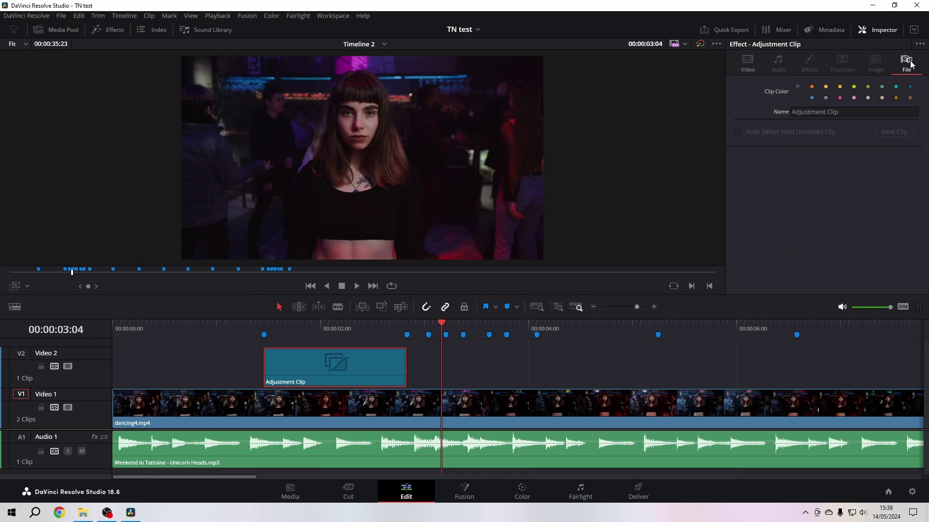
drag(840, 111, 728, 113)
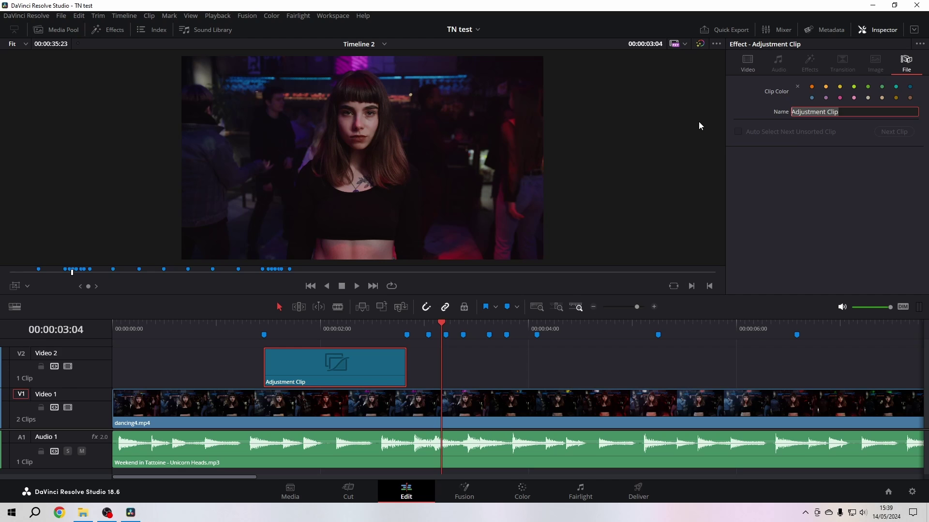
text(Beat Zoom 1)
key(Return)
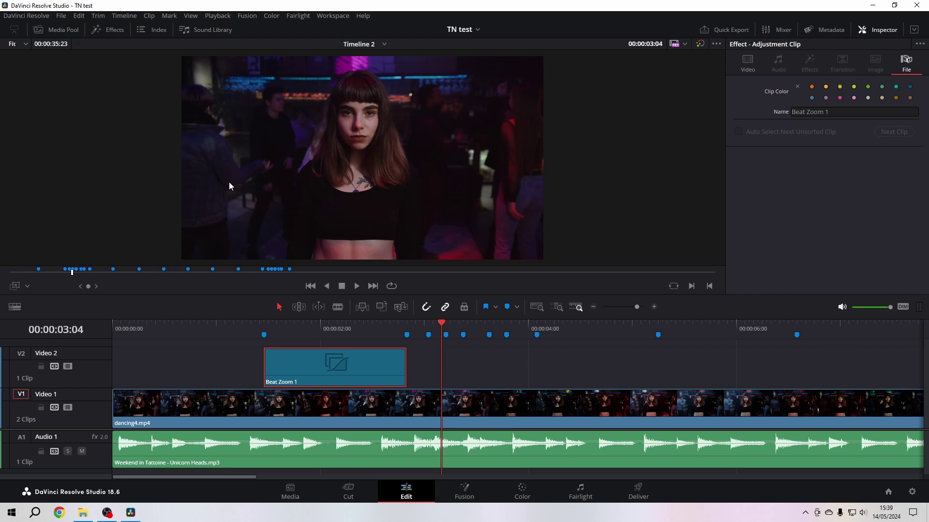
click(63, 30)
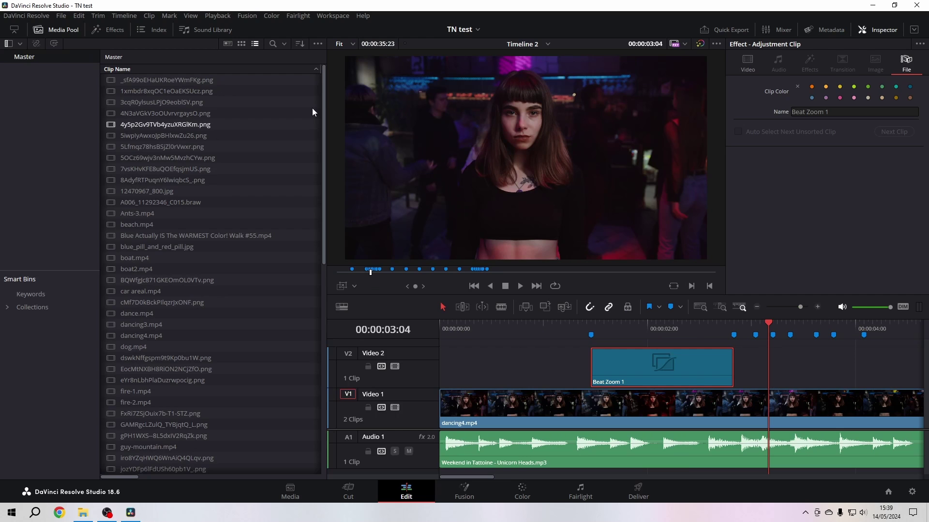
- Show Power Bins, drag Beat Zoom 1 from V2 into the Master Power Bin, then hide the media pool
click(317, 45)
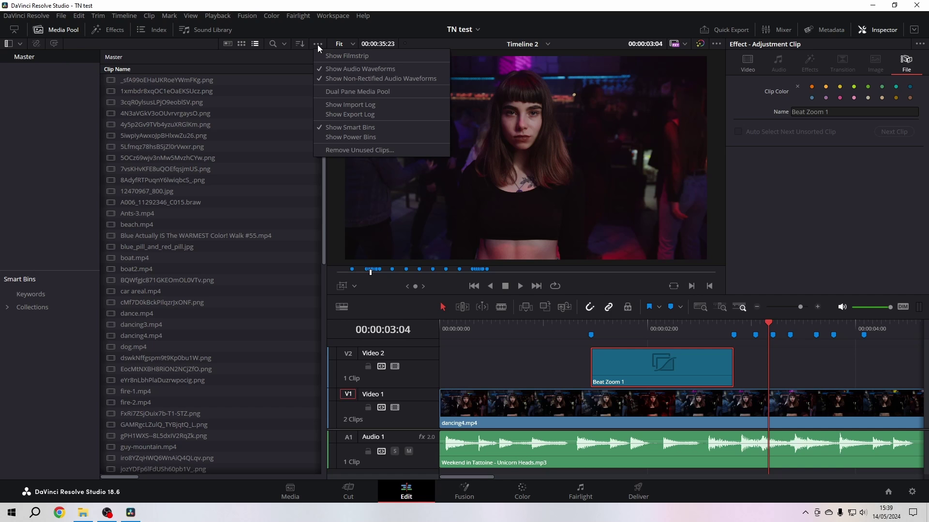
click(335, 137)
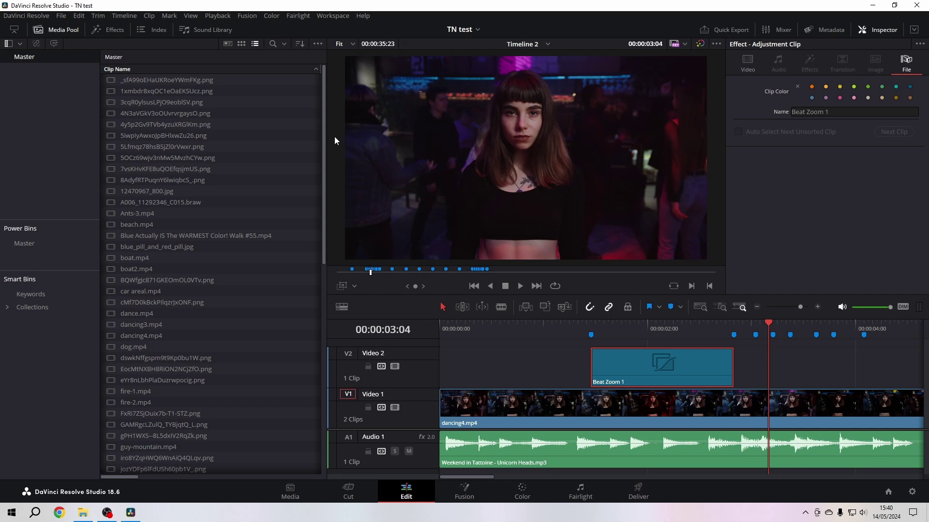
click(24, 244)
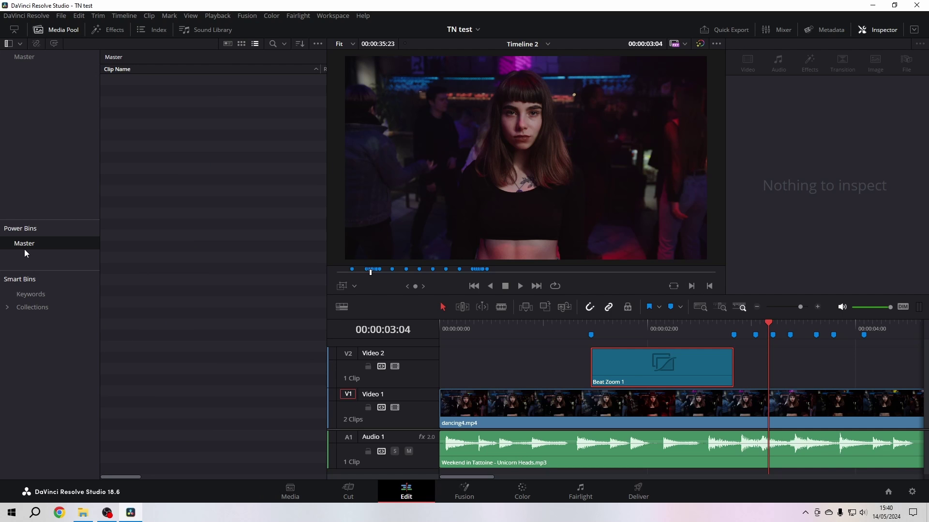
click(629, 366)
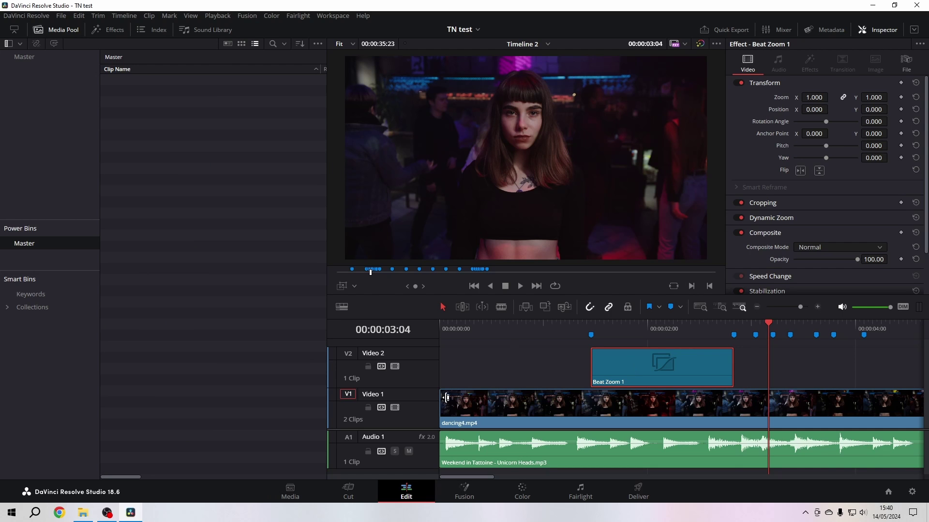
drag(629, 367, 177, 170)
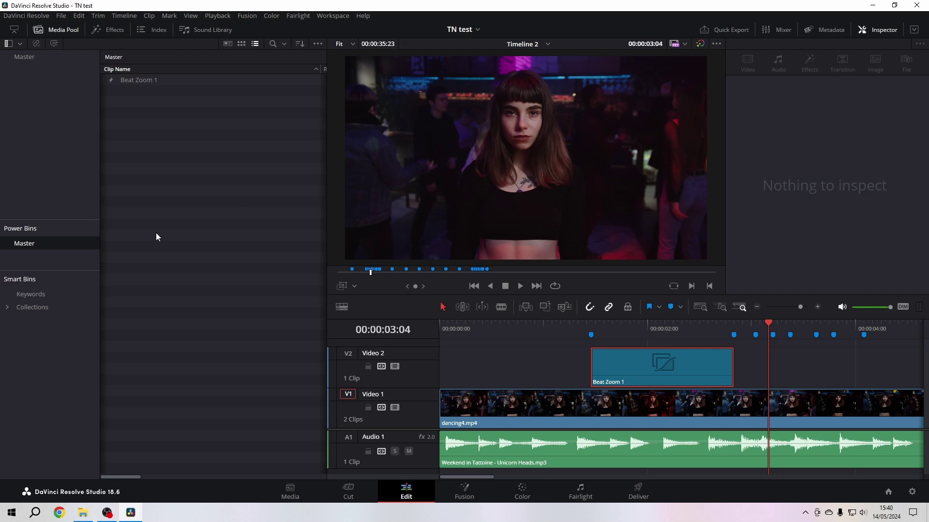
click(61, 29)
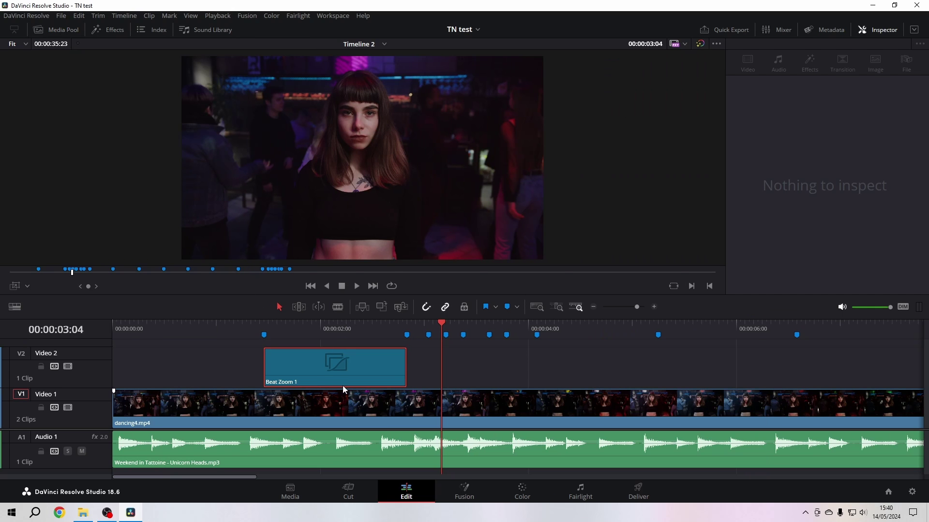
- Duplicate Beat Zoom 1 along Video 2, trimming each copy between consecutive markers, 19 clips total
alt+click(315, 370)
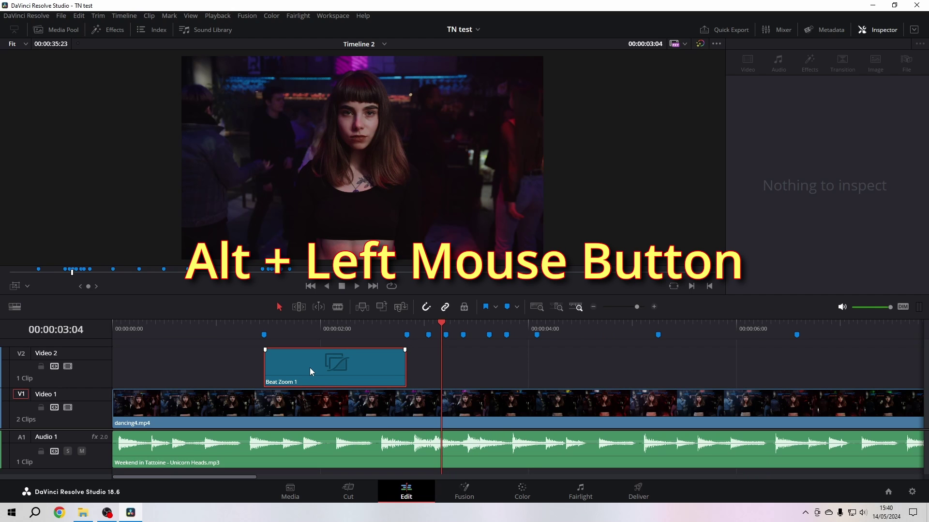
drag(308, 368, 449, 370)
drag(546, 369, 446, 369)
key(ctrl+equal)
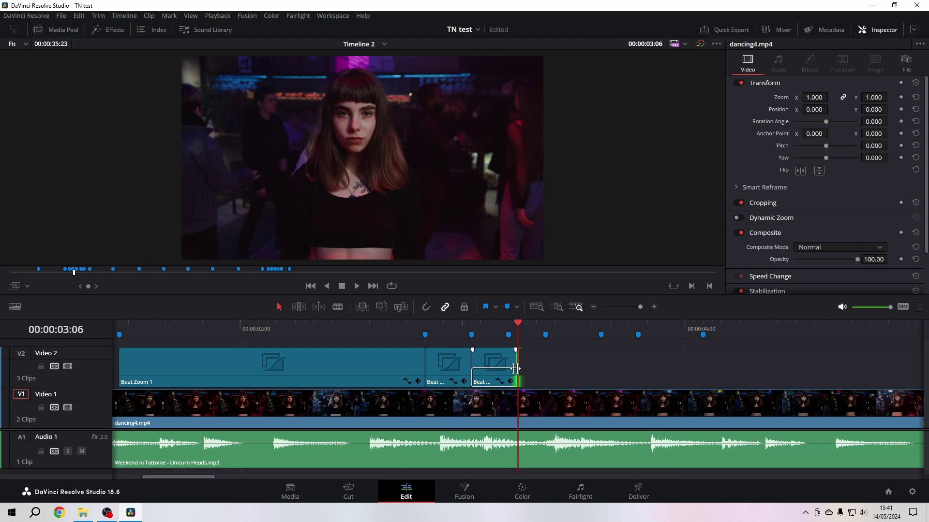
drag(516, 369, 506, 369)
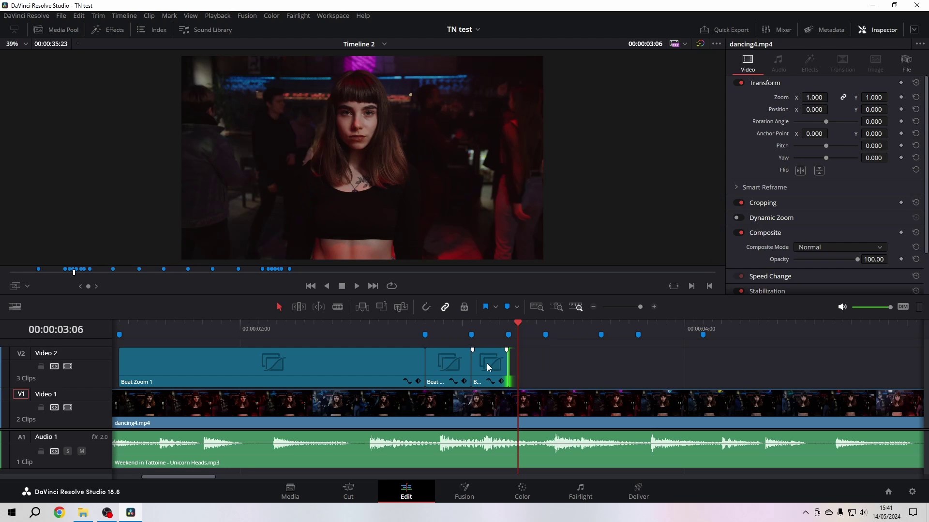
drag(489, 365, 531, 365)
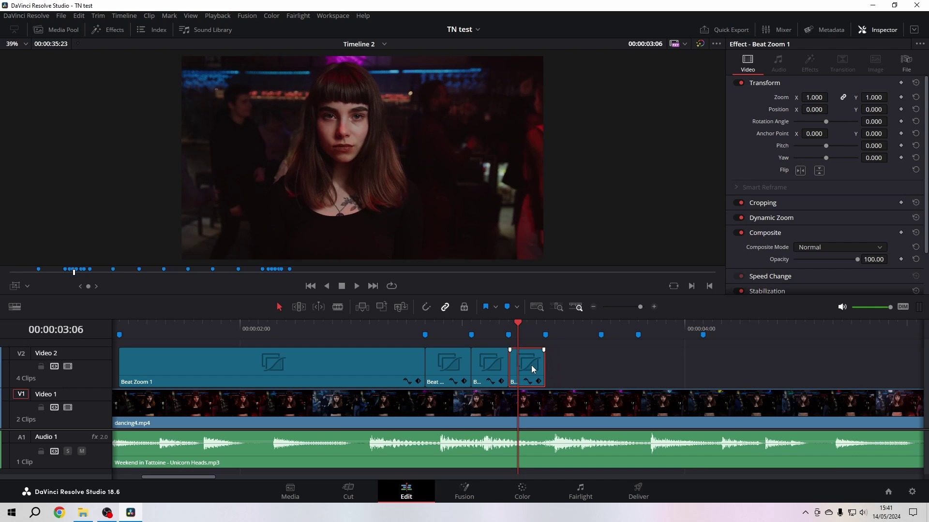
click(540, 349)
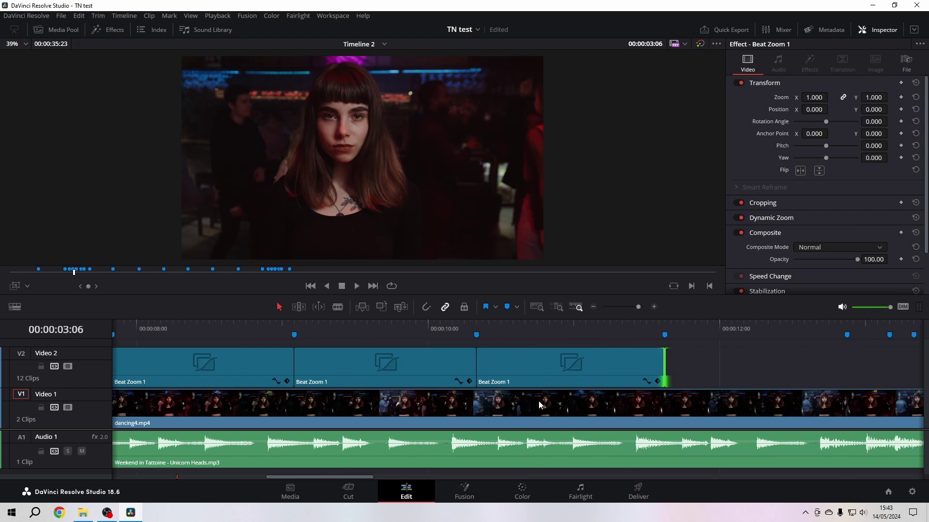
drag(664, 368, 627, 365)
key(Home)
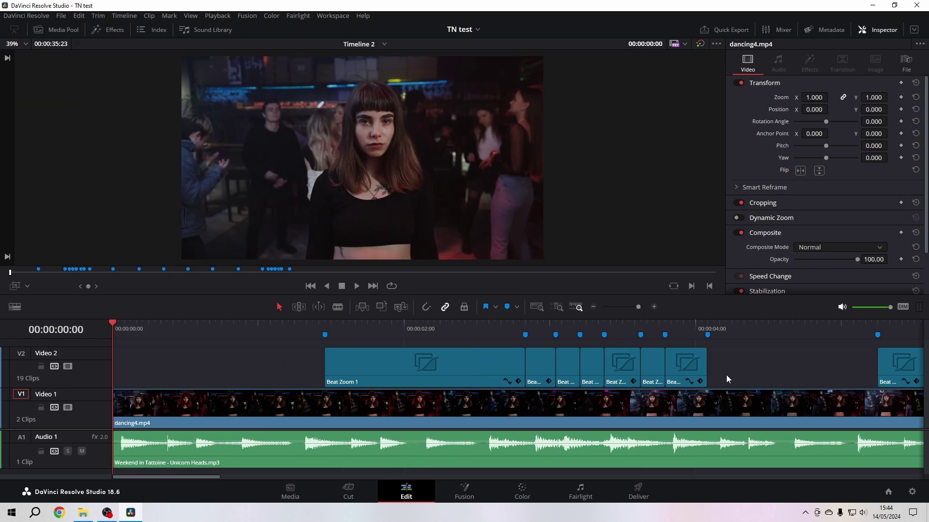
- Play the Beat Zoom edit back from the start, then bring up the Effects library
key(space)
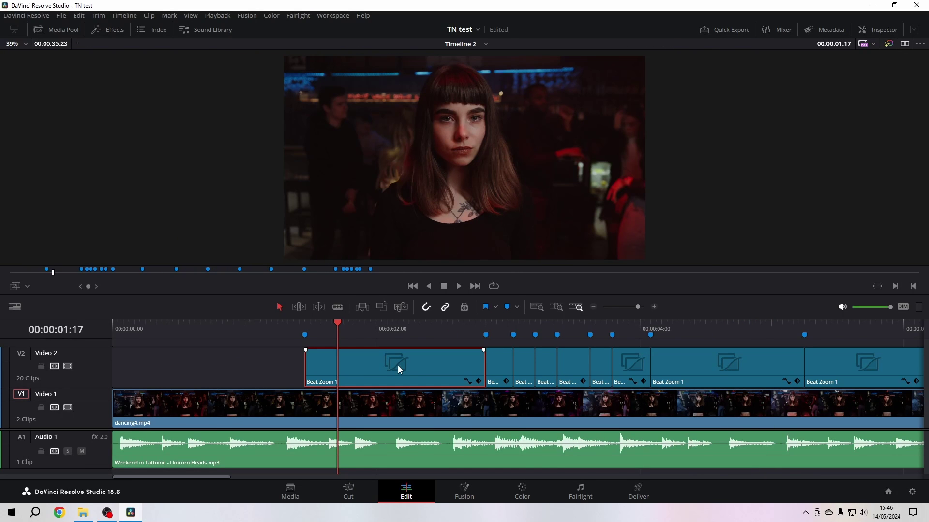
click(115, 31)
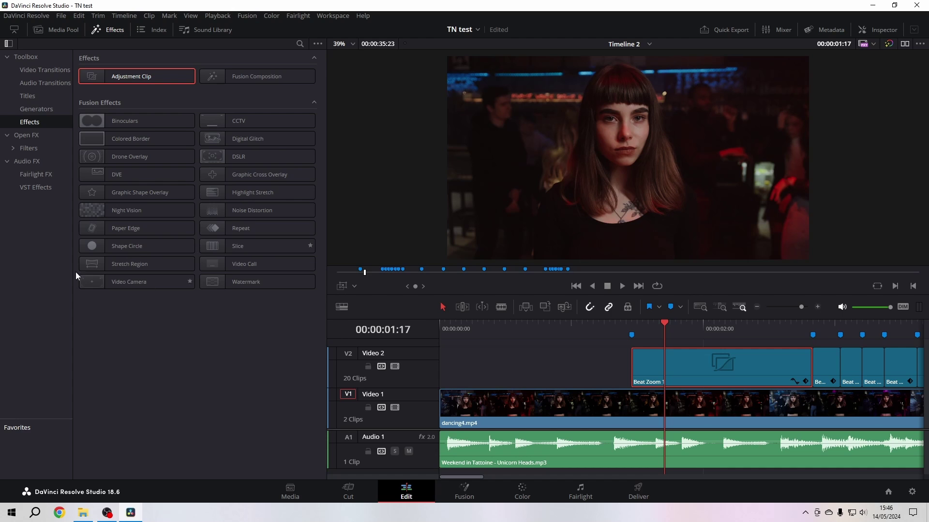
- Try the Open FX Zoom Blur on the first Beat Zoom 1 clip, preview it, then undo it
click(19, 137)
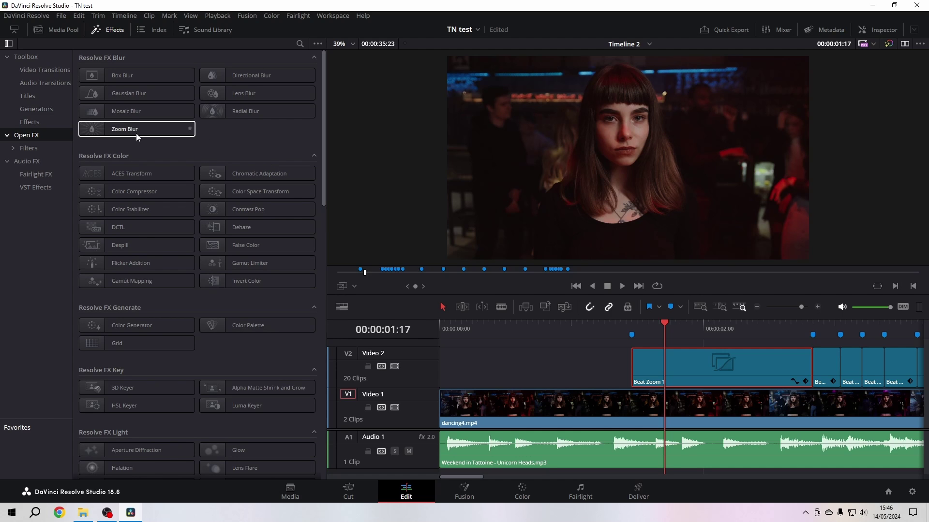
drag(131, 134, 699, 372)
click(615, 325)
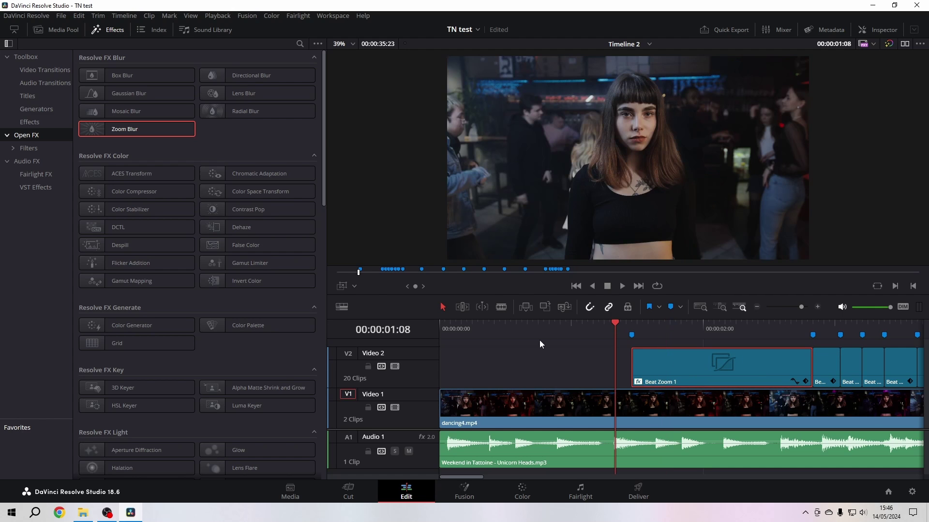
key(space)
key(space)
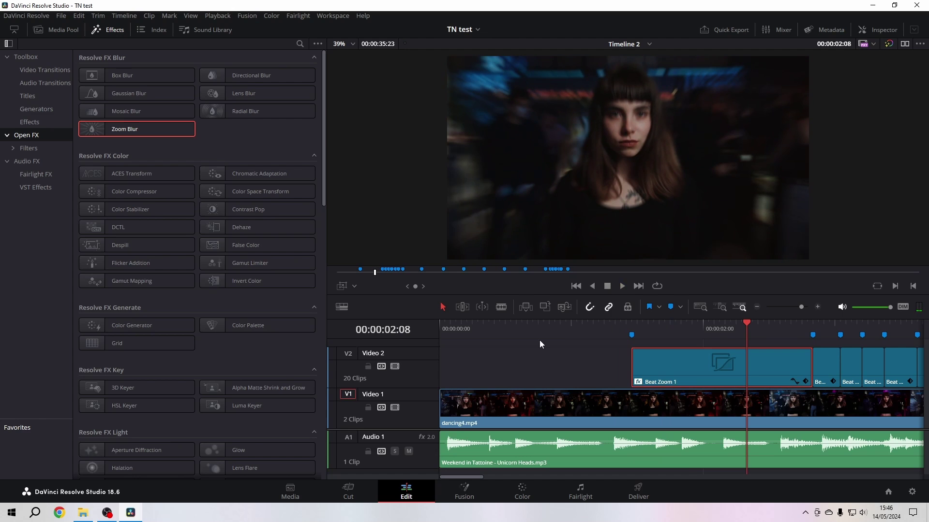
key(ctrl+z)
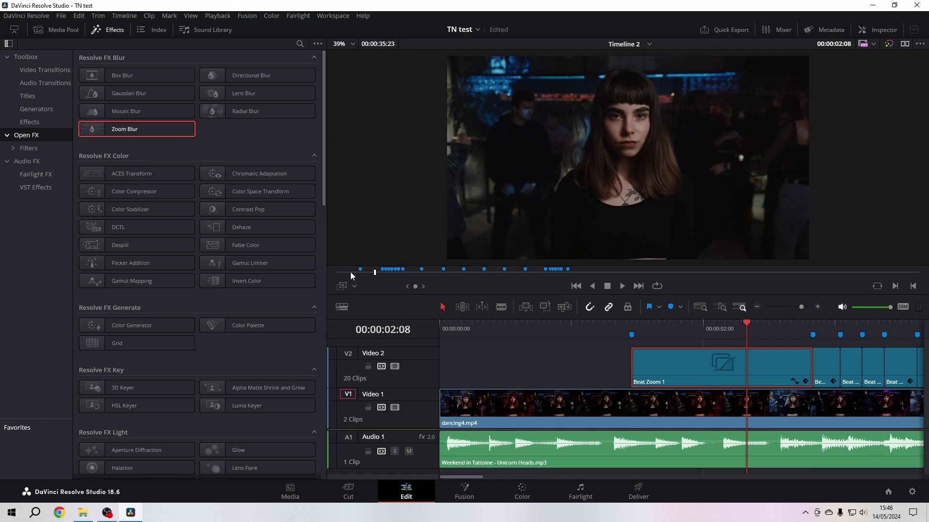
- Search 'pri', drop Prism Blur onto the first Beat Zoom 1 clip, and preview the result
click(300, 44)
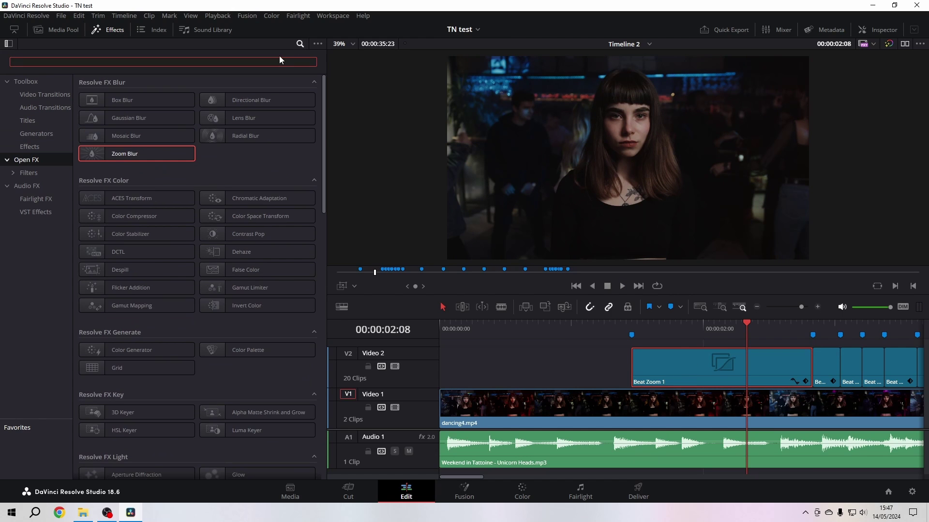
text(pri)
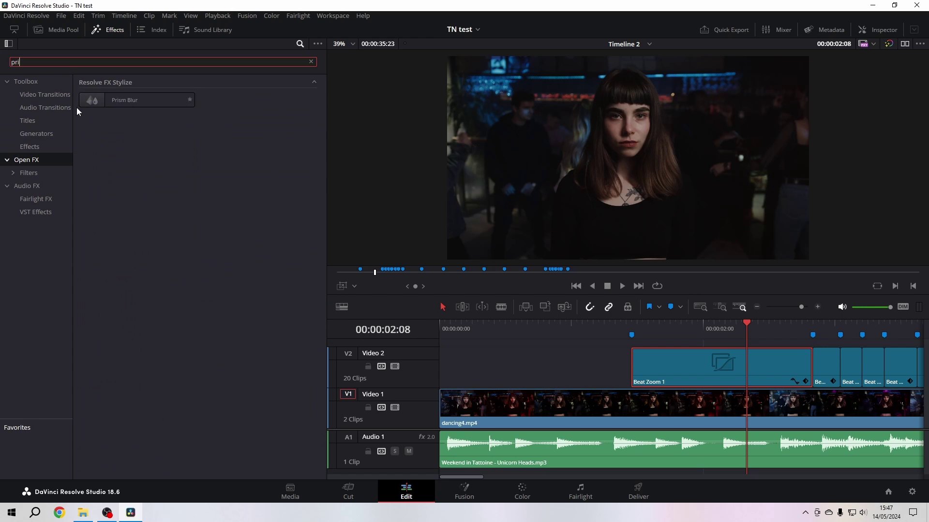
drag(124, 99, 700, 373)
click(634, 332)
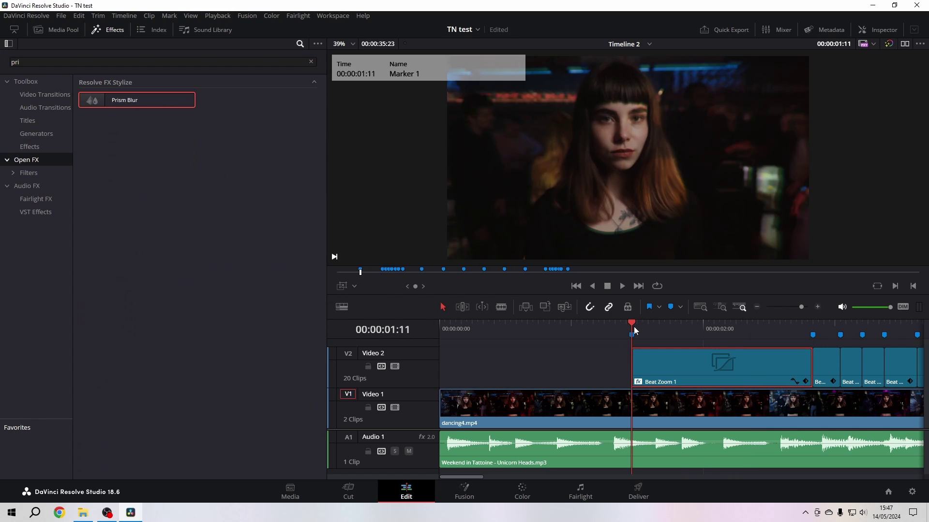
key(space)
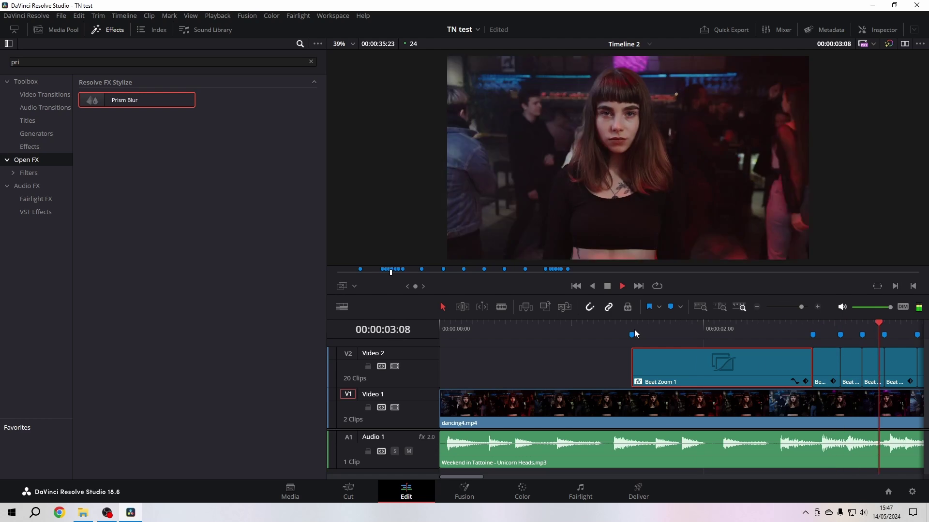
key(space)
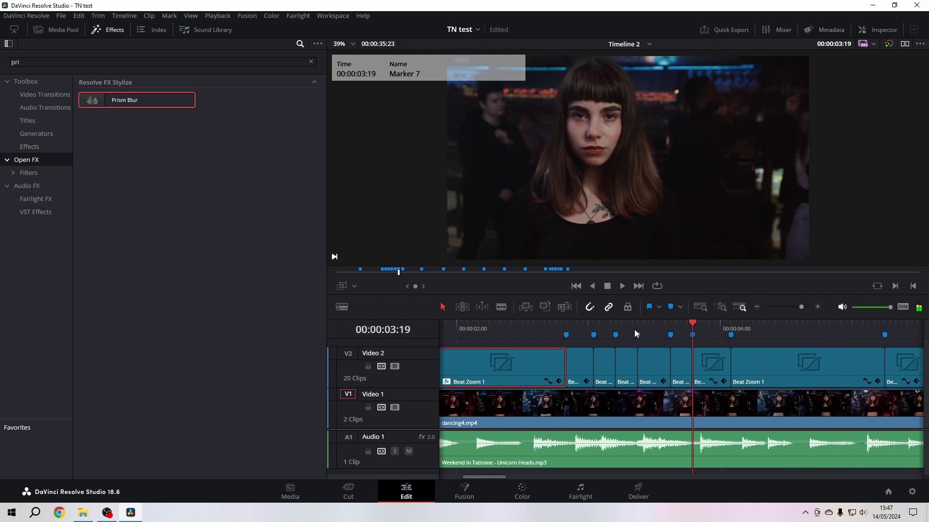
click(495, 331)
click(115, 31)
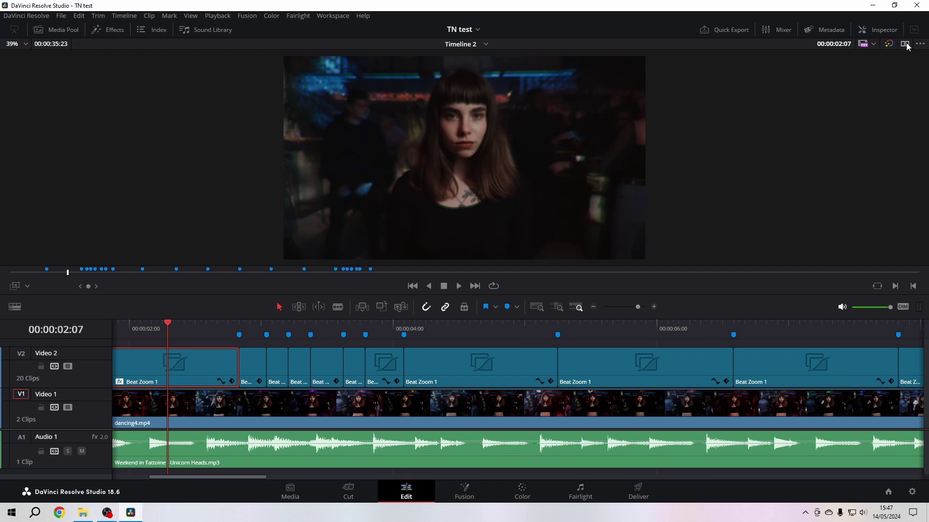
- Rename the Prism Blur clip 'Beat Zoom 2' and drag it into the Master Power Bin
click(881, 27)
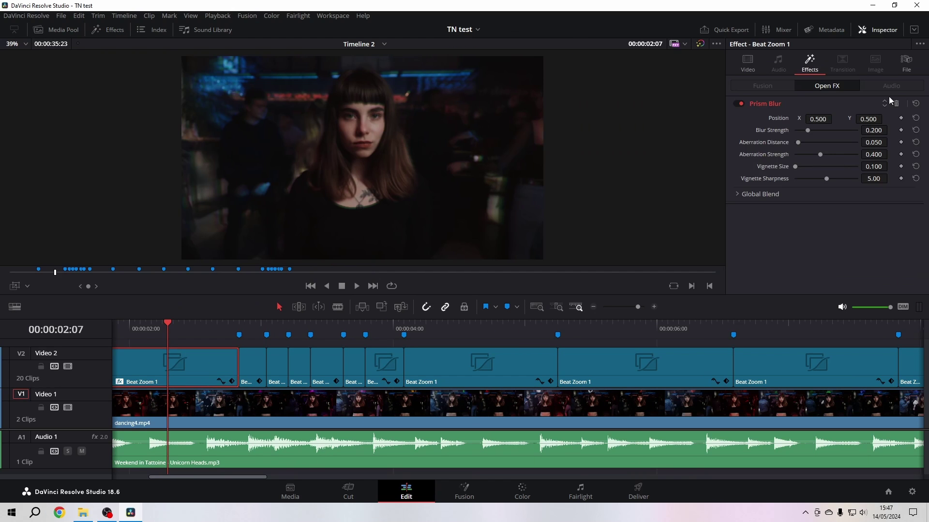
click(906, 62)
click(837, 111)
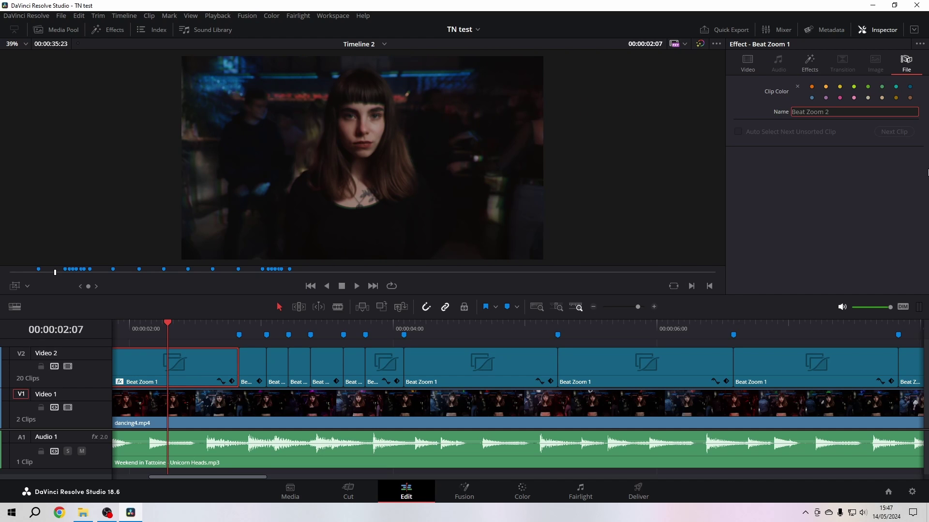
text(2)
key(Return)
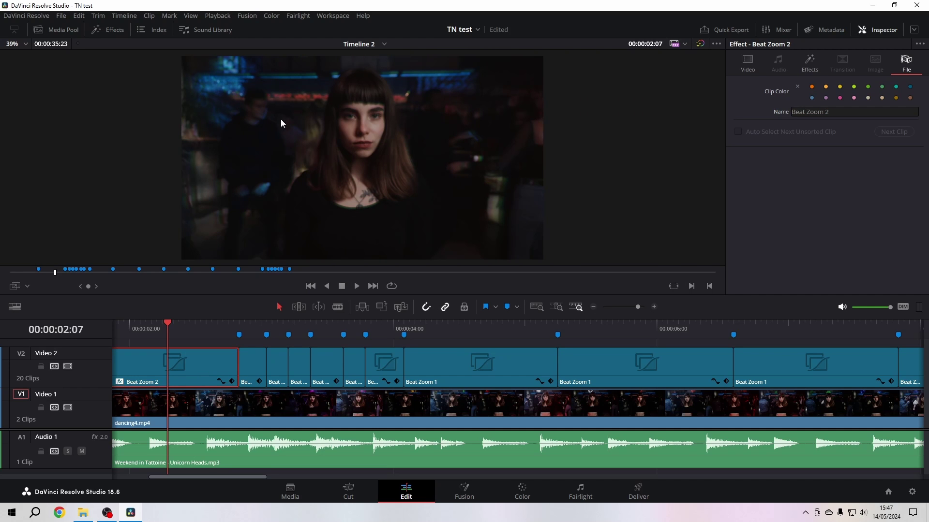
click(878, 29)
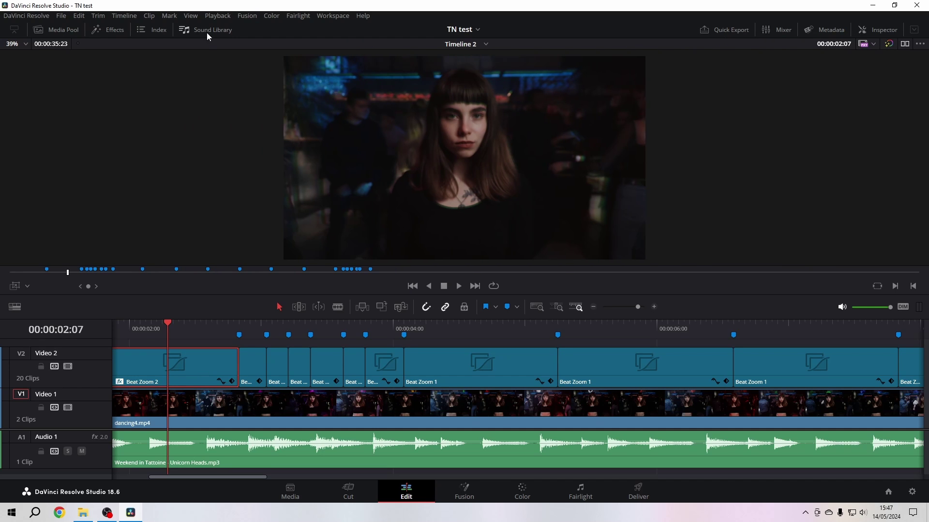
click(63, 30)
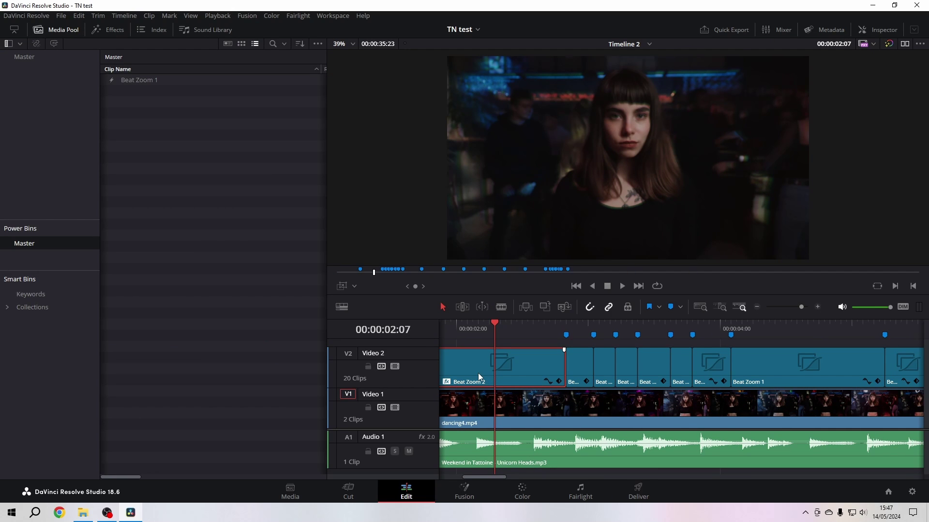
drag(478, 373, 128, 266)
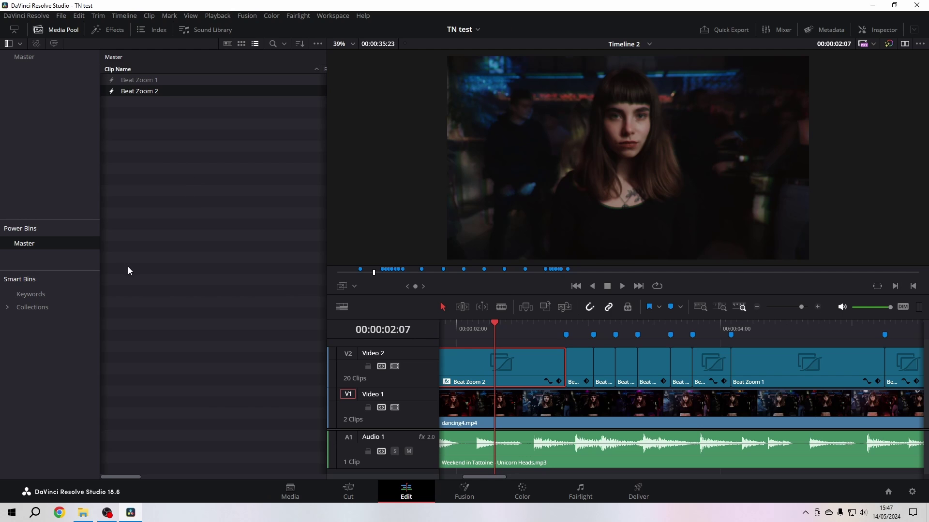